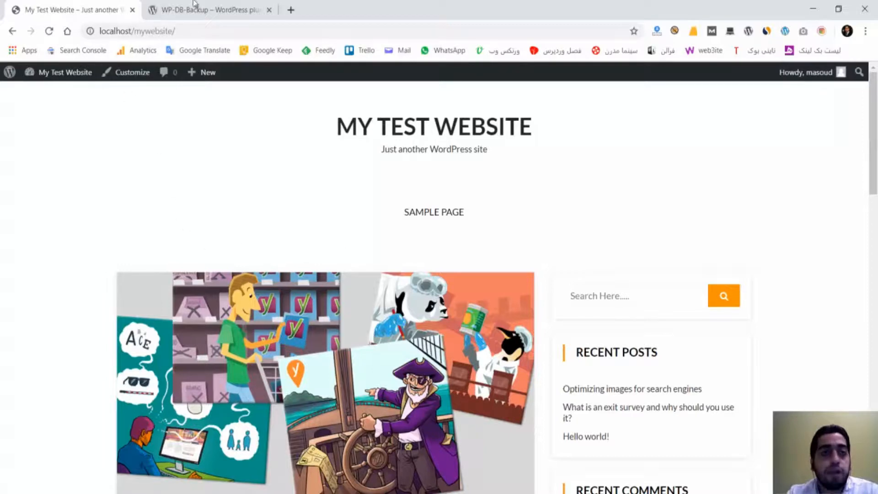
Open the WP-DB-Backup plugin page on WordPress.org and copy the plugin's name.
{"action": "left_click", "coordinate": [199, 7]}
{"action": "left_click_drag", "start_coordinate": [234, 269], "coordinate": [376, 277]}
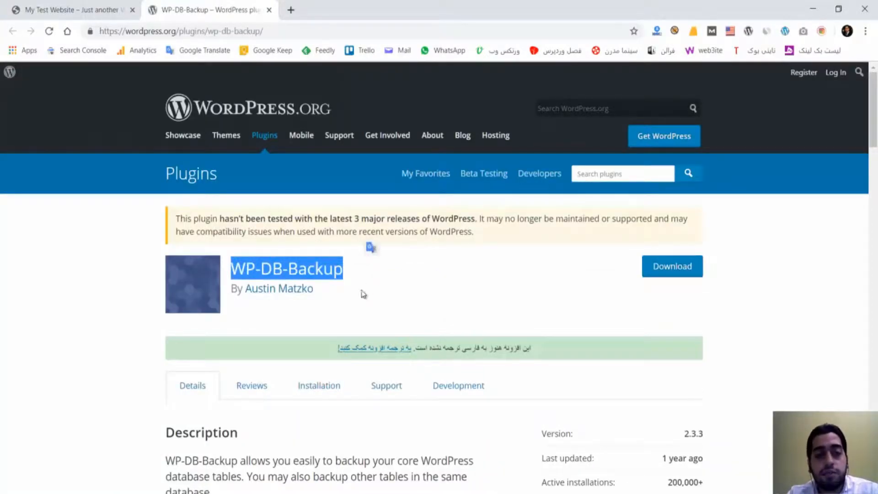
{"action": "left_click", "coordinate": [358, 277]}
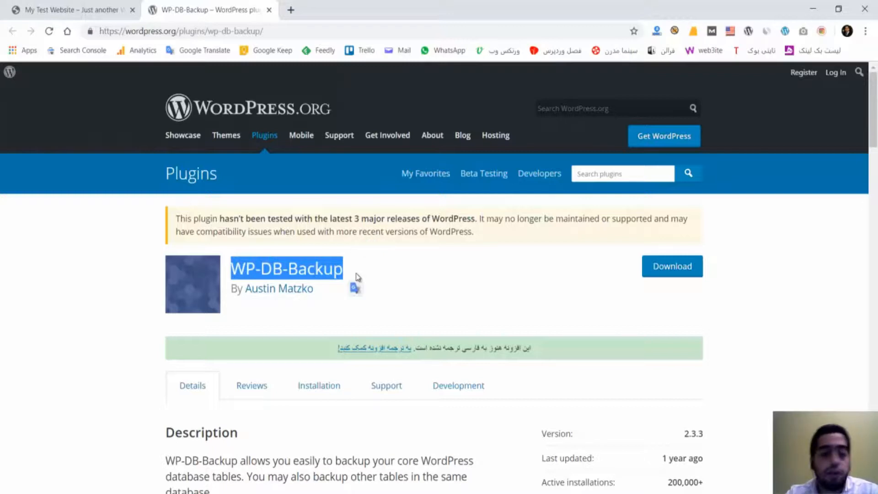
{"action": "left_click", "coordinate": [364, 269]}
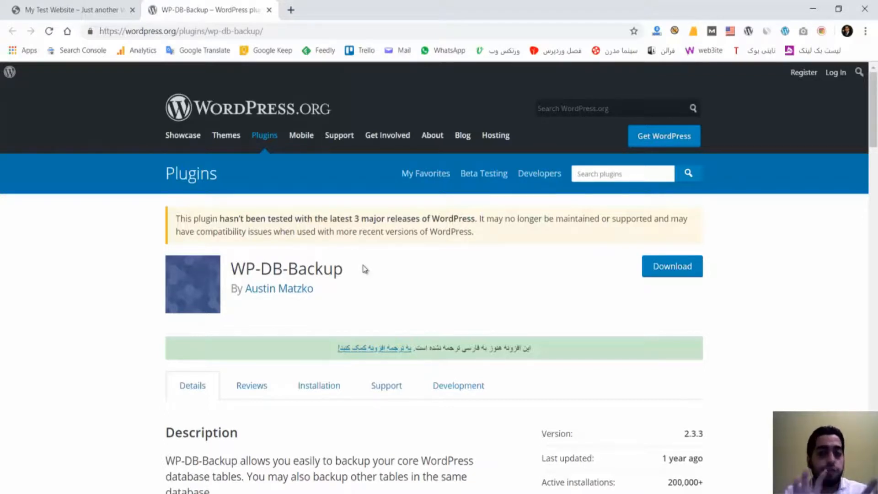
{"action": "scroll", "coordinate": [365, 269], "scroll_direction": "down", "scroll_amount": 3}
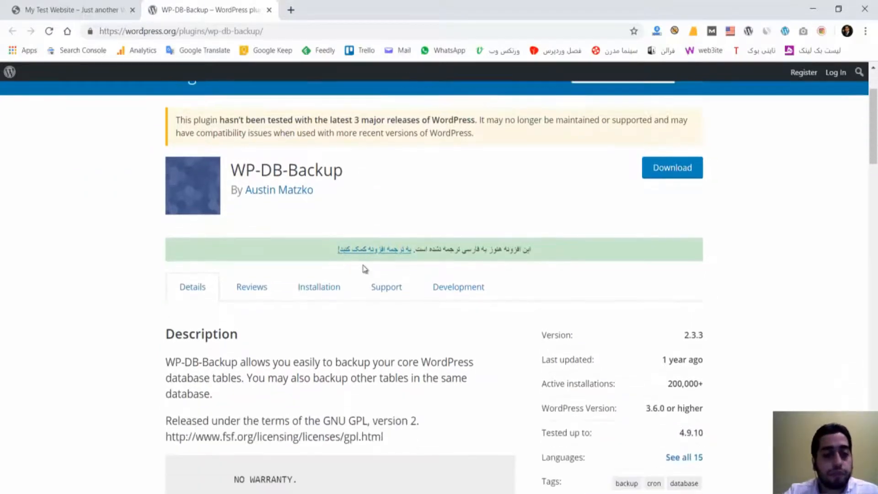
{"action": "triple_click", "coordinate": [242, 146]}
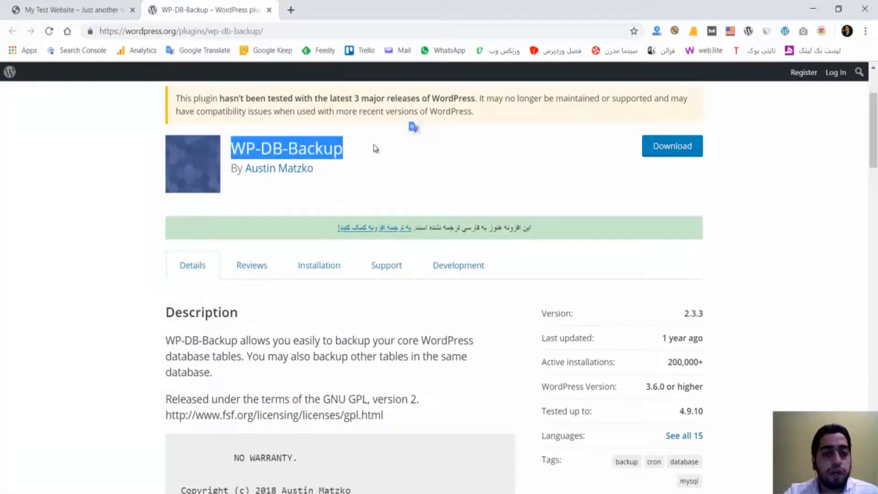
{"action": "right_click", "coordinate": [308, 149]}
{"action": "left_click", "coordinate": [319, 156]}
{"action": "scroll", "coordinate": [374, 174], "scroll_direction": "up", "scroll_amount": 3}
Open the test website's admin dashboard in a new tab and go to the page for adding new plugins.
{"action": "left_click", "coordinate": [90, 9]}
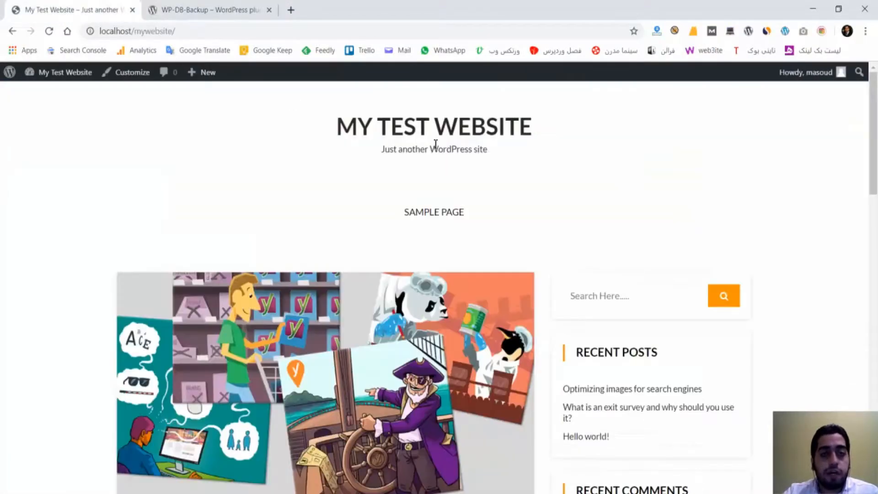
{"action": "middle_click", "coordinate": [55, 77]}
{"action": "key", "text": "ctrl+Tab"}
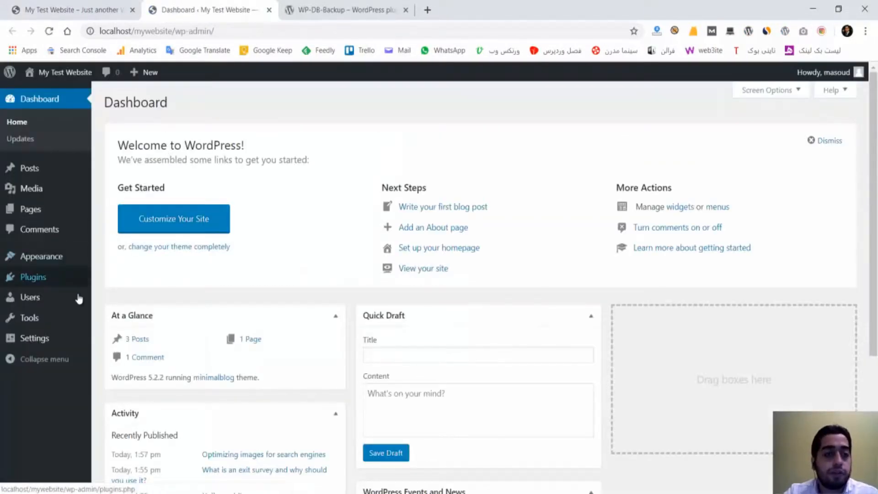
{"action": "mouse_move", "coordinate": [22, 282]}
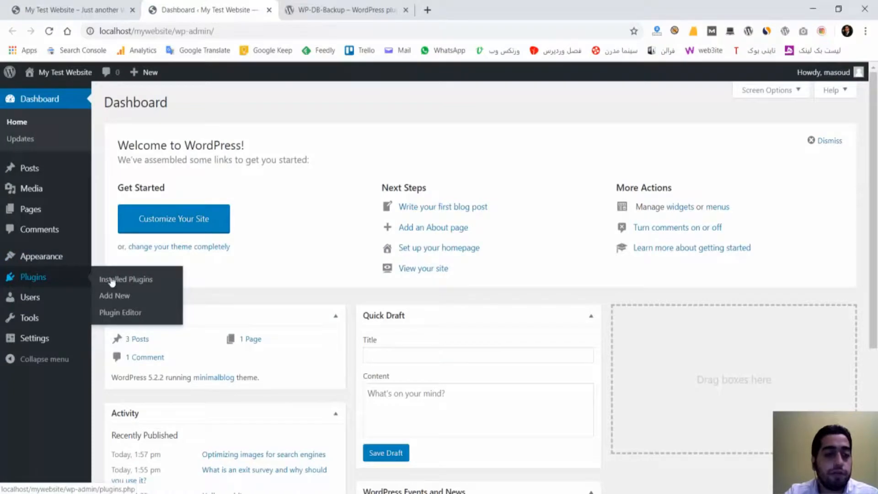
{"action": "left_click", "coordinate": [121, 302]}
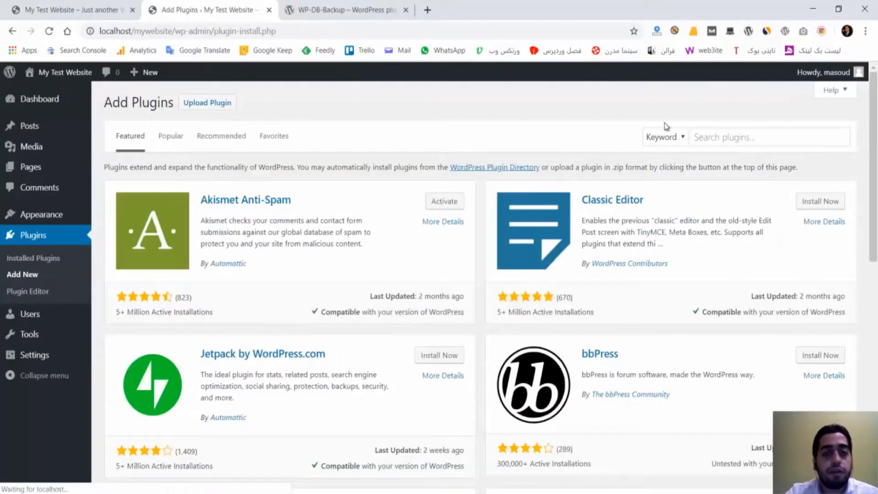
Search the plugin directory for WP-DB-Backup using the copied name.
{"action": "left_click", "coordinate": [729, 136]}
{"action": "right_click", "coordinate": [730, 137]}
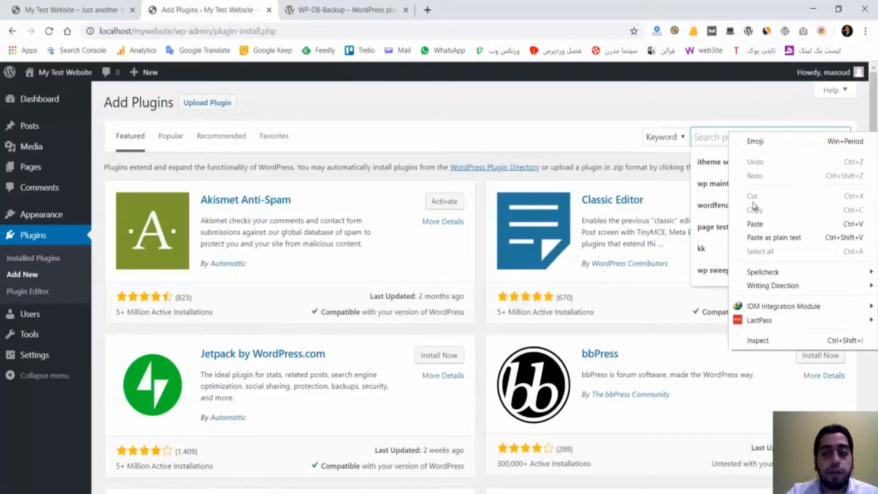
{"action": "left_click", "coordinate": [759, 226]}
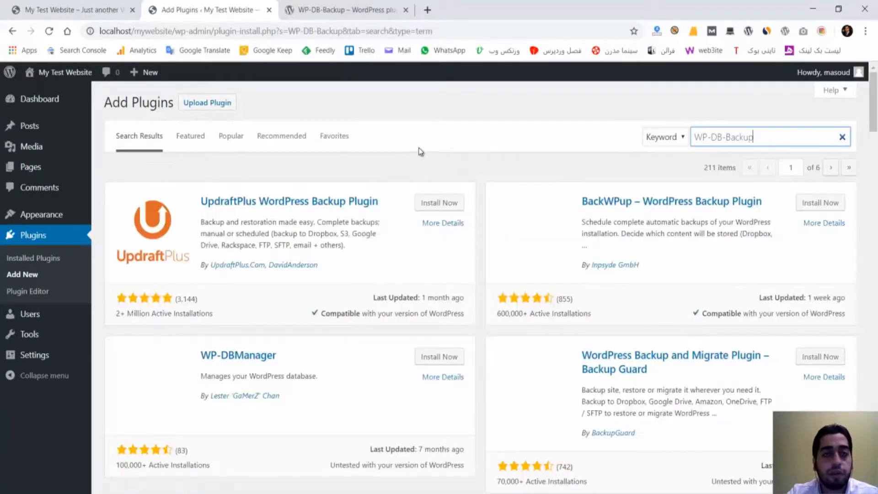
Install the WP-DB-Backup plugin from the search results and activate it.
{"action": "scroll", "coordinate": [419, 150], "scroll_direction": "down", "scroll_amount": 5}
{"action": "scroll", "coordinate": [420, 150], "scroll_direction": "down", "scroll_amount": 3}
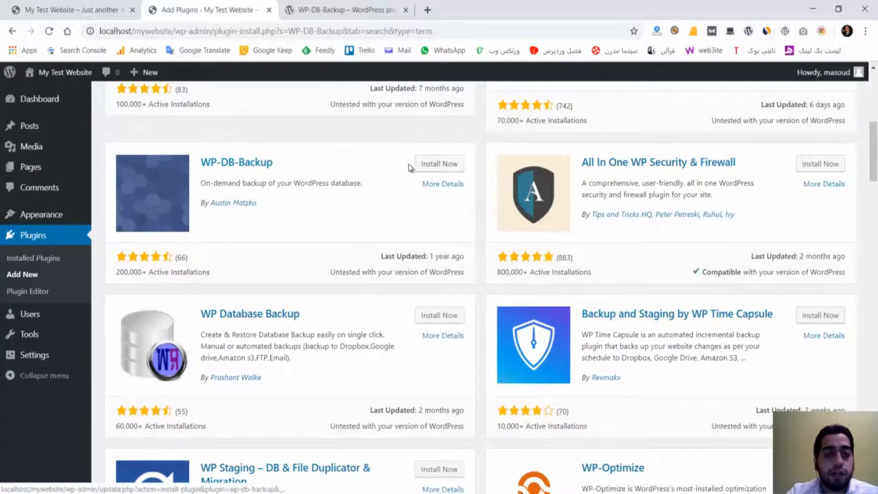
{"action": "left_click", "coordinate": [439, 164]}
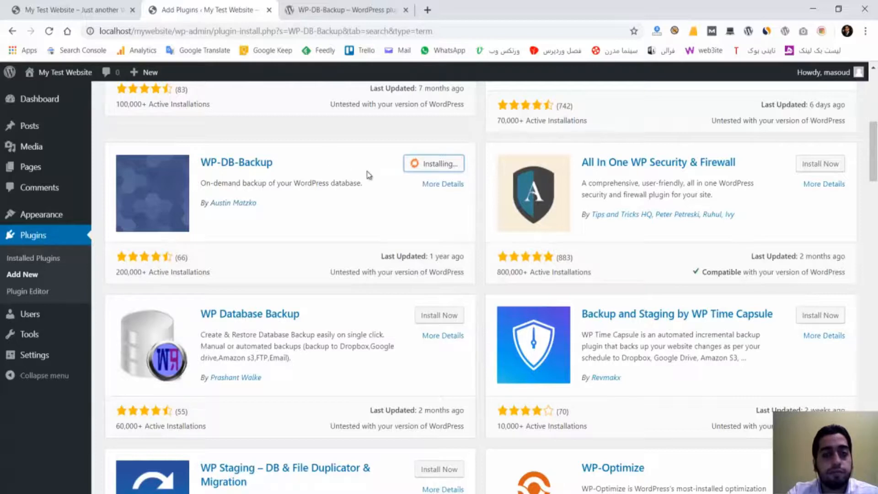
{"action": "left_click", "coordinate": [433, 167]}
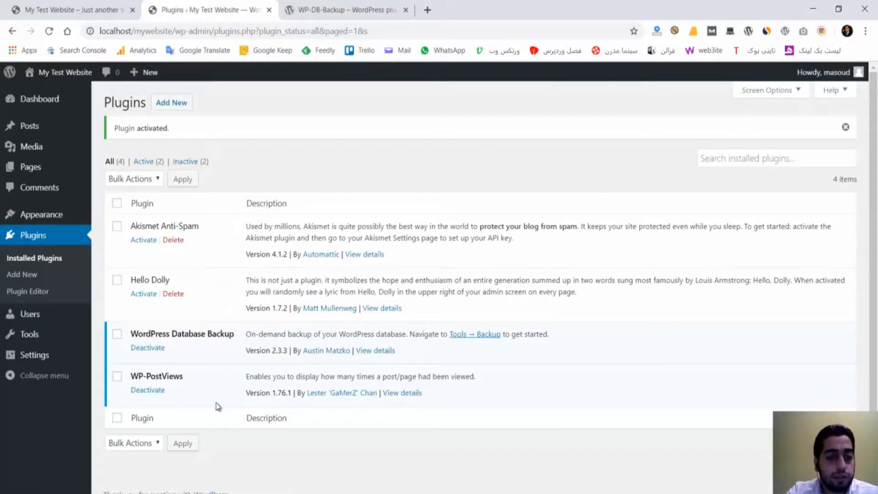
Open the Backup tool added by the plugin and look over its backup and scheduling sections.
{"action": "mouse_move", "coordinate": [39, 339]}
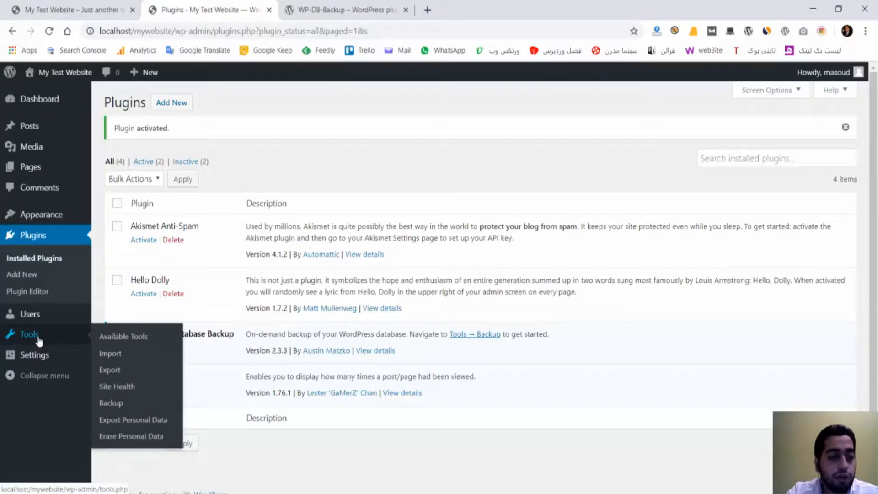
{"action": "left_click", "coordinate": [112, 404]}
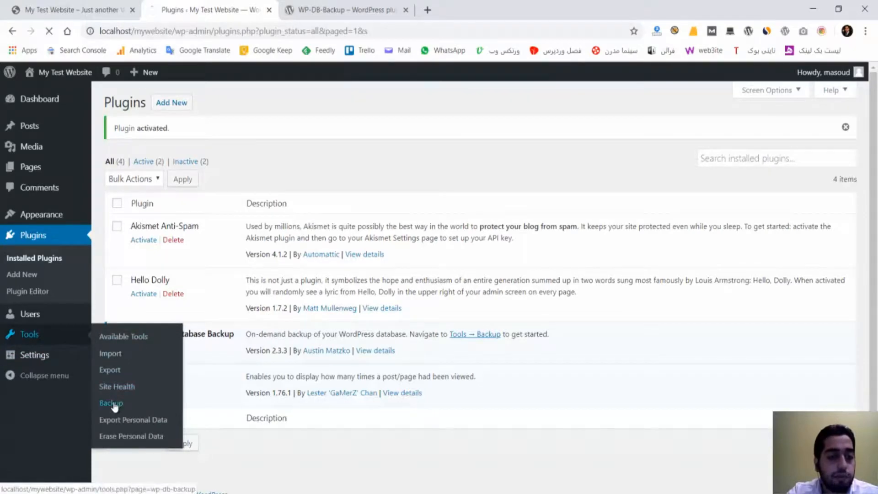
{"action": "scroll", "coordinate": [443, 300], "scroll_direction": "down", "scroll_amount": 6}
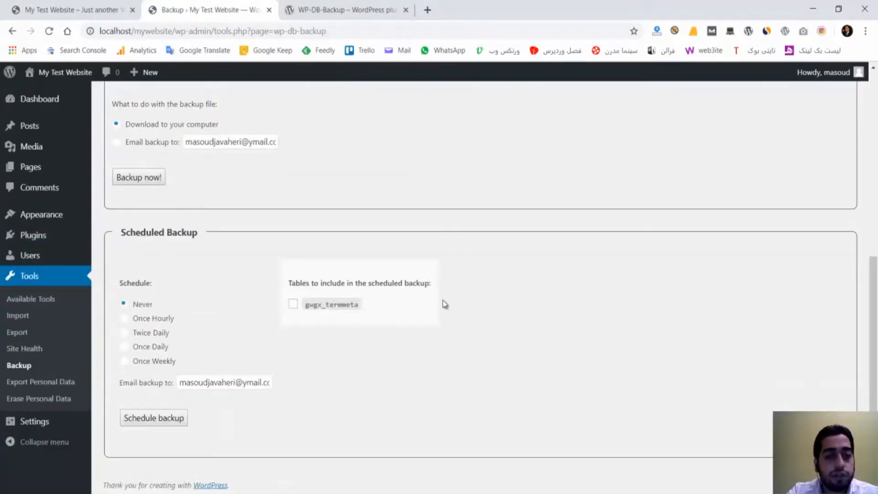
{"action": "scroll", "coordinate": [443, 300], "scroll_direction": "up", "scroll_amount": 6}
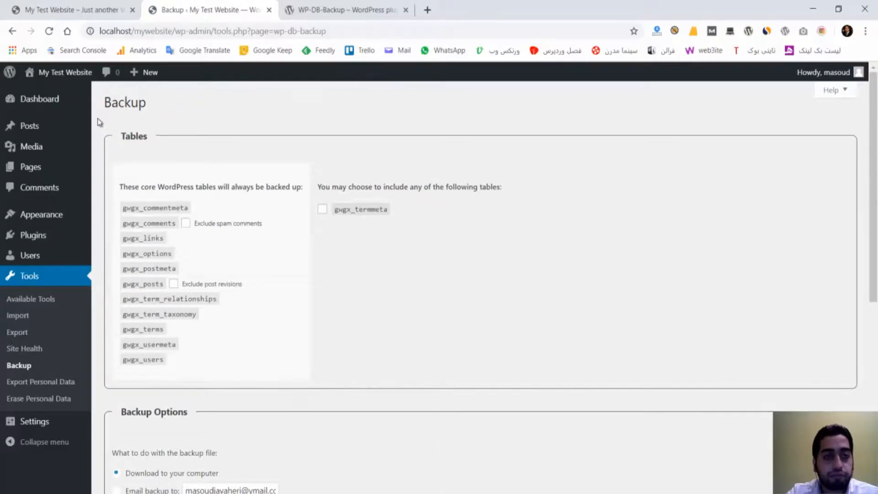
Review the core tables that are always backed up and include the optional gwgx_termmeta table.
{"action": "left_click_drag", "start_coordinate": [121, 135], "coordinate": [150, 137]}
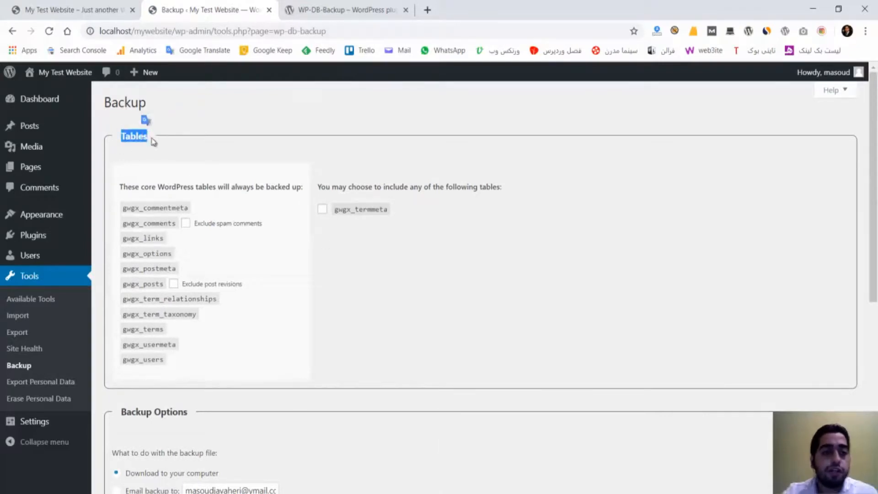
{"action": "left_click", "coordinate": [164, 158]}
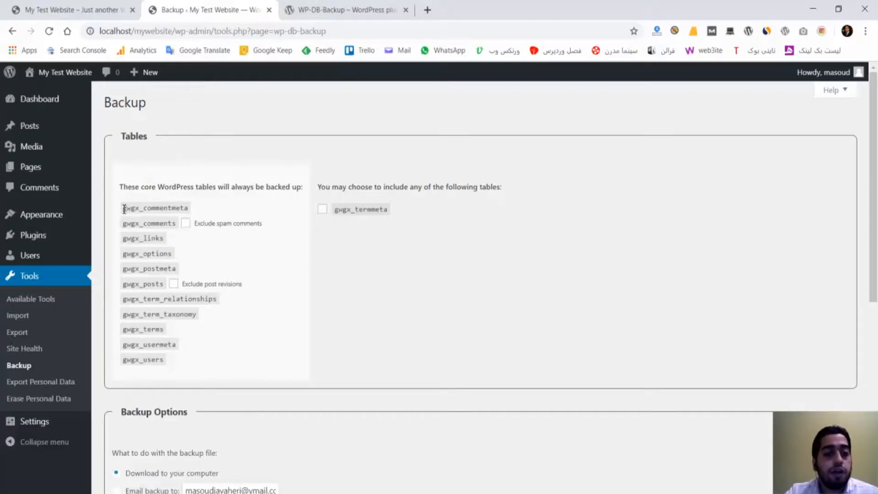
{"action": "left_click_drag", "start_coordinate": [125, 209], "coordinate": [191, 209]}
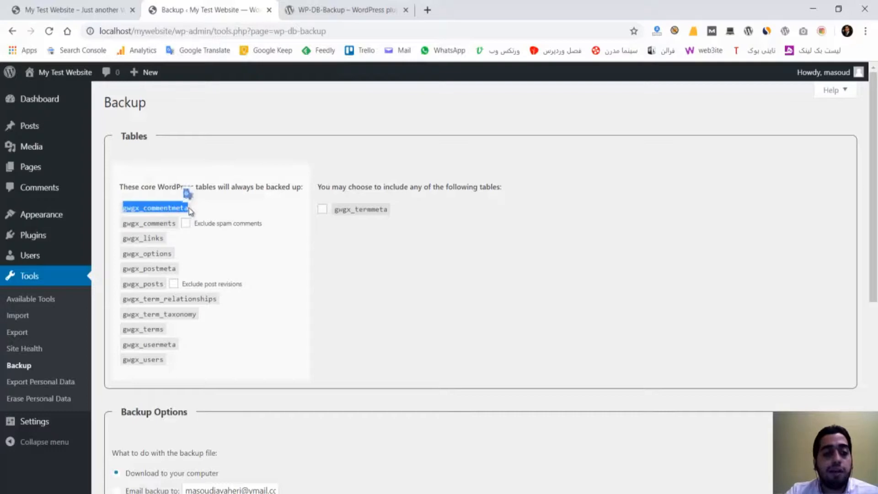
{"action": "left_click", "coordinate": [228, 211]}
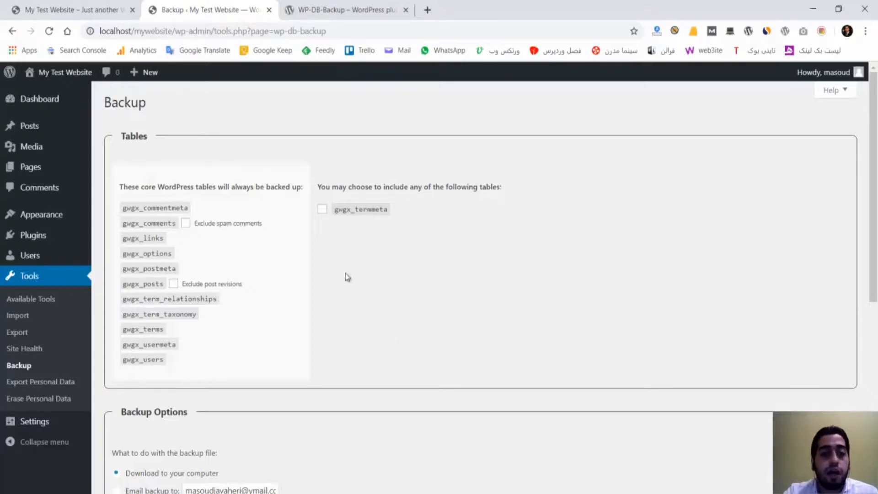
{"action": "left_click", "coordinate": [322, 209]}
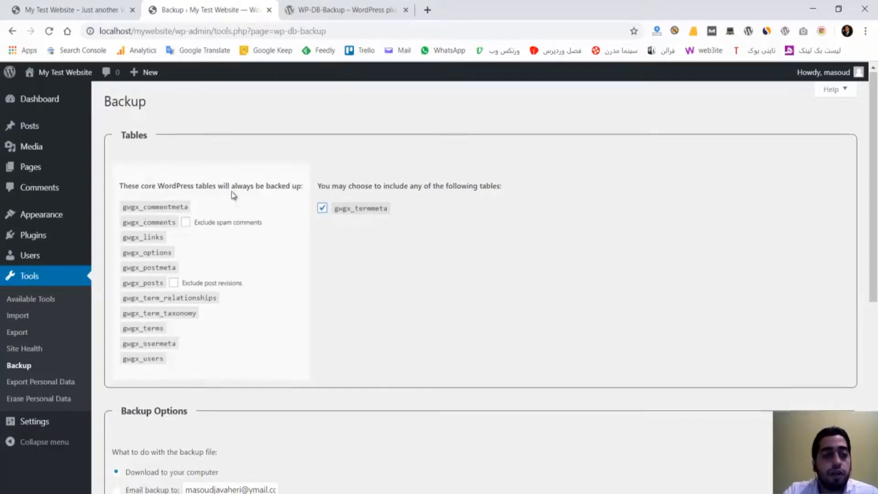
Review the backup options and choose to send the backup file by email.
{"action": "scroll", "coordinate": [229, 197], "scroll_direction": "down", "scroll_amount": 5}
{"action": "left_click_drag", "start_coordinate": [123, 174], "coordinate": [188, 196]}
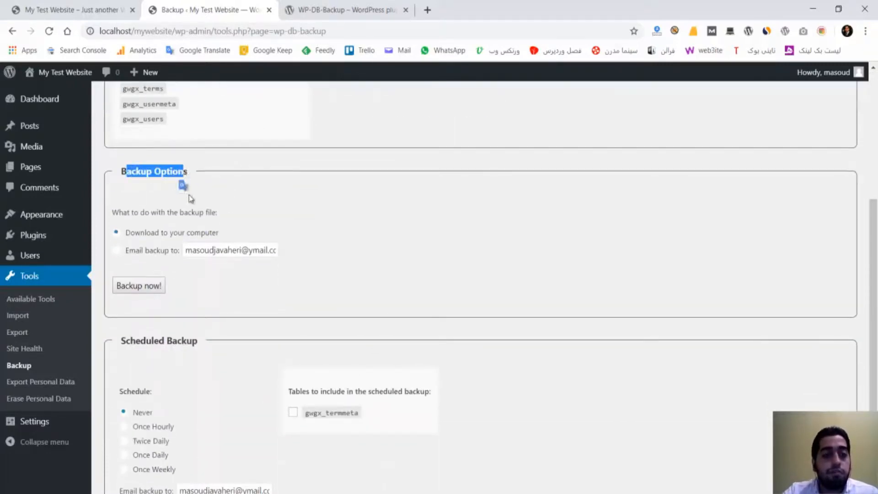
{"action": "left_click", "coordinate": [194, 197]}
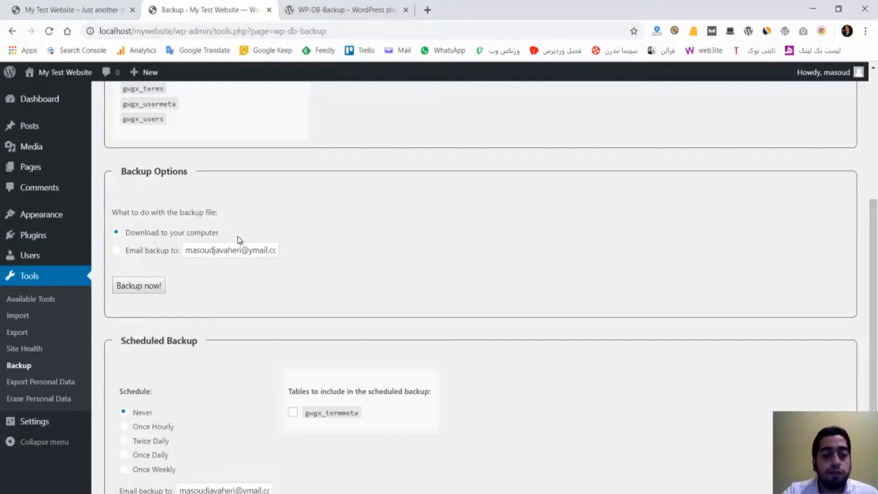
{"action": "scroll", "coordinate": [237, 238], "scroll_direction": "up", "scroll_amount": 5}
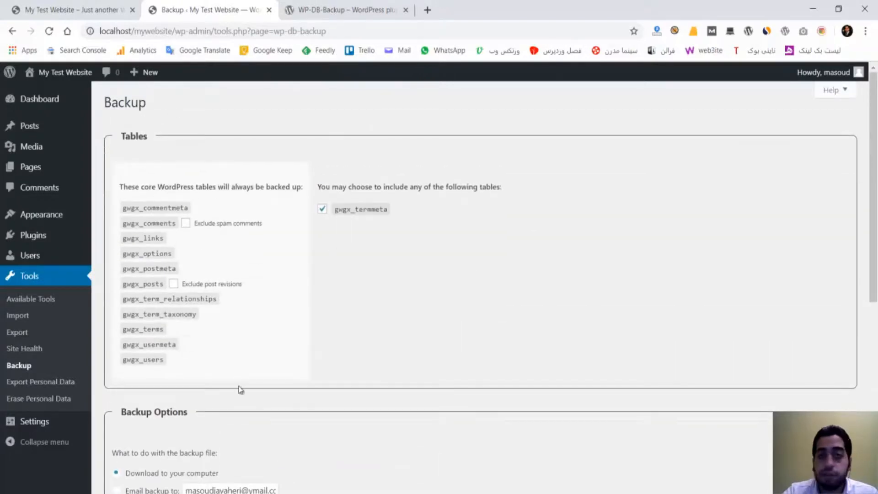
{"action": "scroll", "coordinate": [169, 281], "scroll_direction": "down", "scroll_amount": 8}
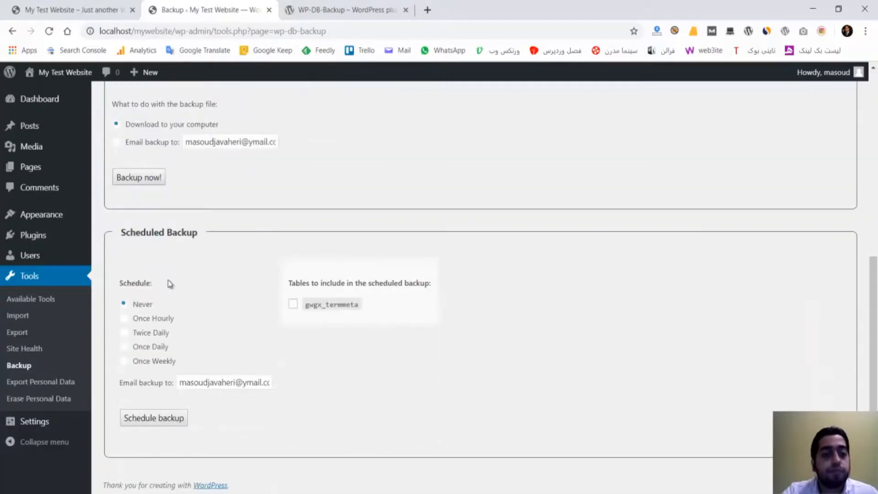
{"action": "scroll", "coordinate": [170, 284], "scroll_direction": "up", "scroll_amount": 3}
{"action": "left_click", "coordinate": [156, 268]}
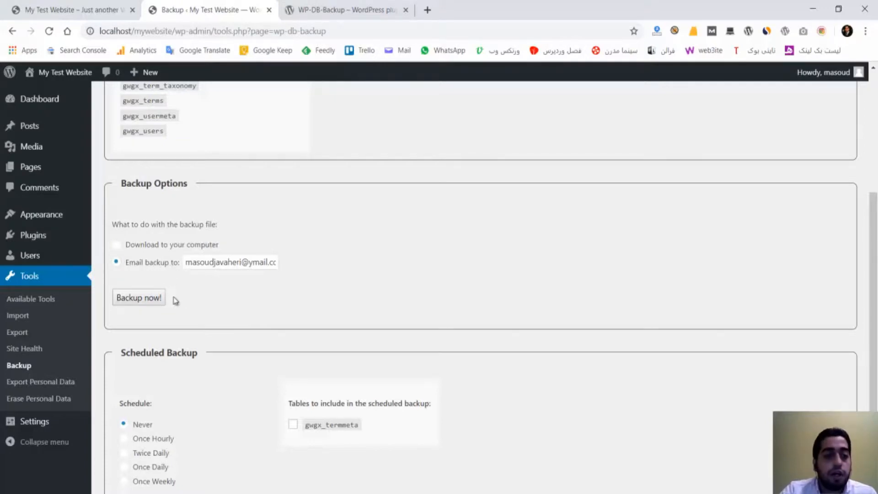
Run the emailed database backup, check where it was sent, and acknowledge its completion.
{"action": "left_click", "coordinate": [139, 300]}
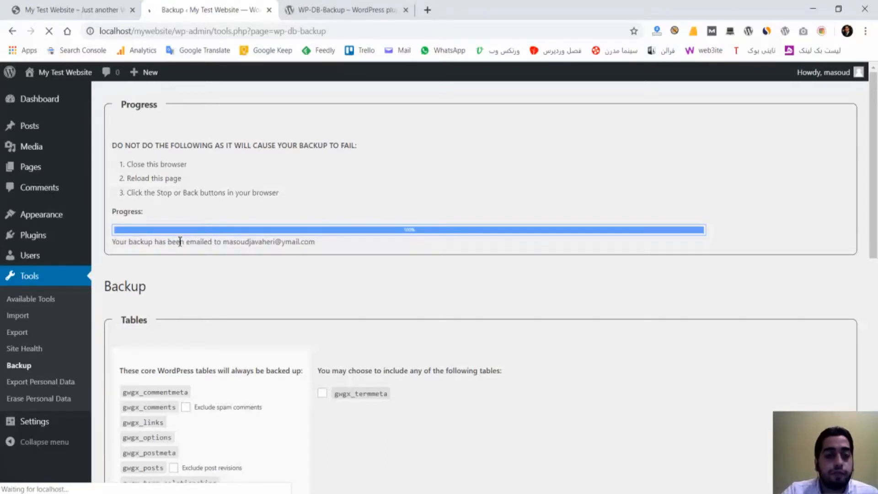
{"action": "left_click_drag", "start_coordinate": [186, 242], "coordinate": [315, 242]}
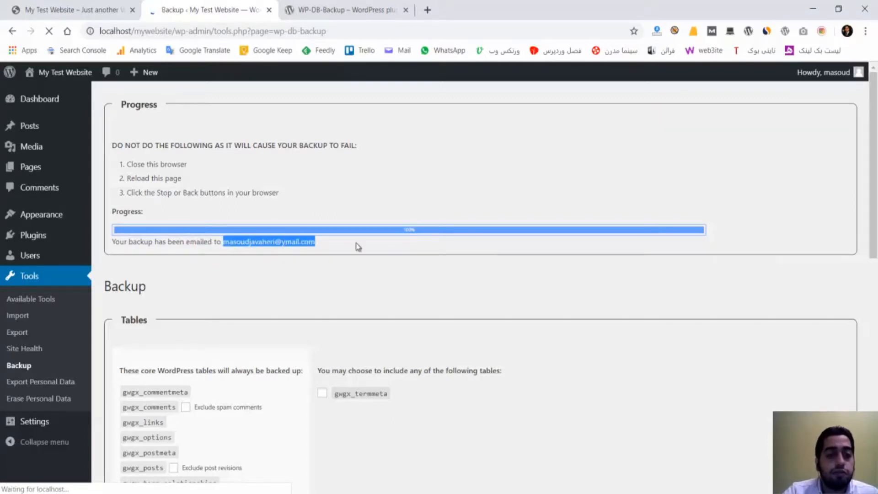
{"action": "left_click", "coordinate": [271, 273]}
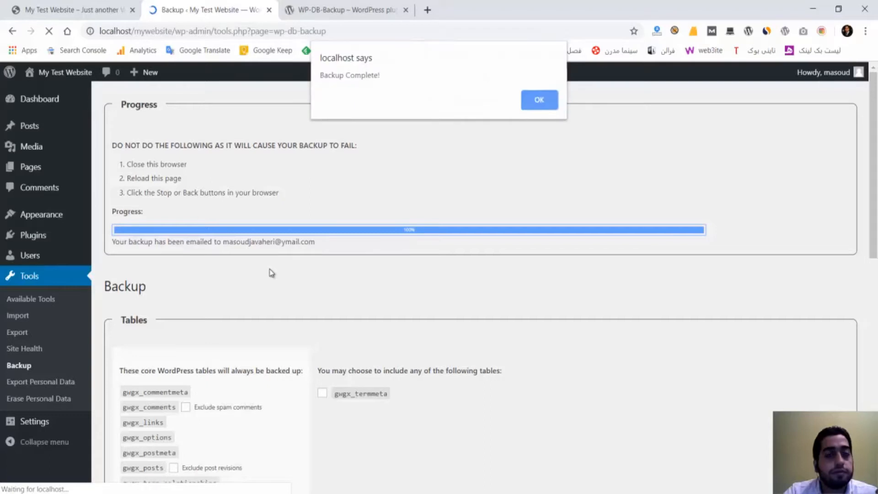
{"action": "left_click", "coordinate": [529, 104]}
Try to back up the database as a download to the computer, starting the file transfer and cancelling it.
{"action": "scroll", "coordinate": [271, 249], "scroll_direction": "down", "scroll_amount": 10}
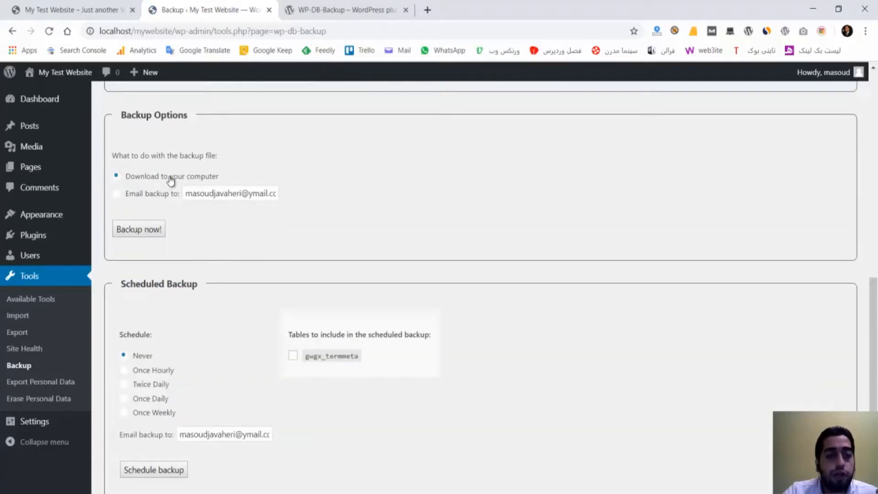
{"action": "left_click", "coordinate": [146, 230]}
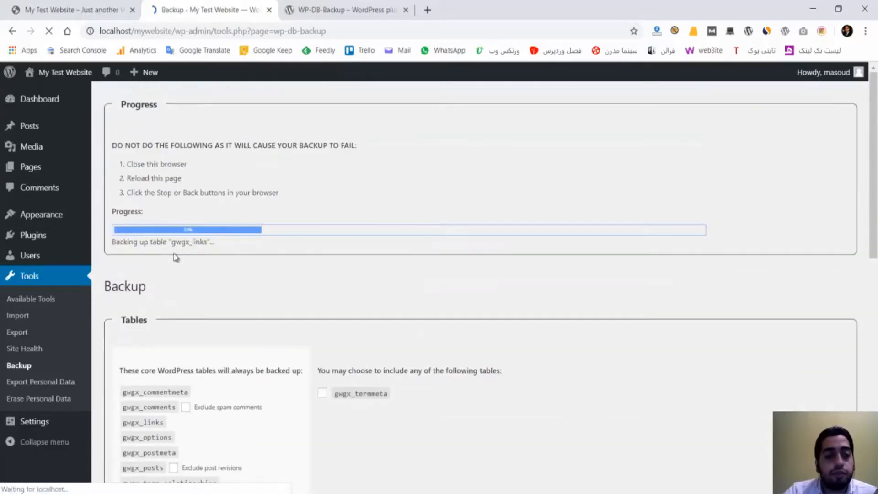
{"action": "scroll", "coordinate": [145, 175], "scroll_direction": "up", "scroll_amount": 2}
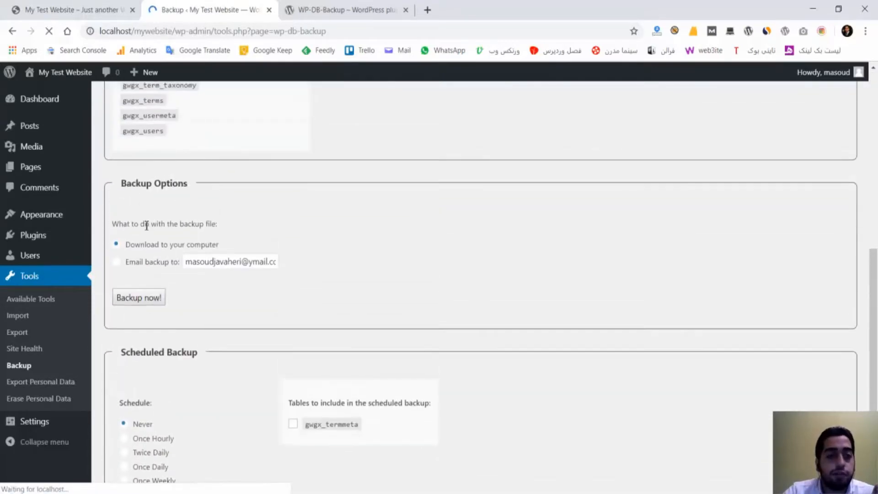
{"action": "left_click", "coordinate": [133, 298]}
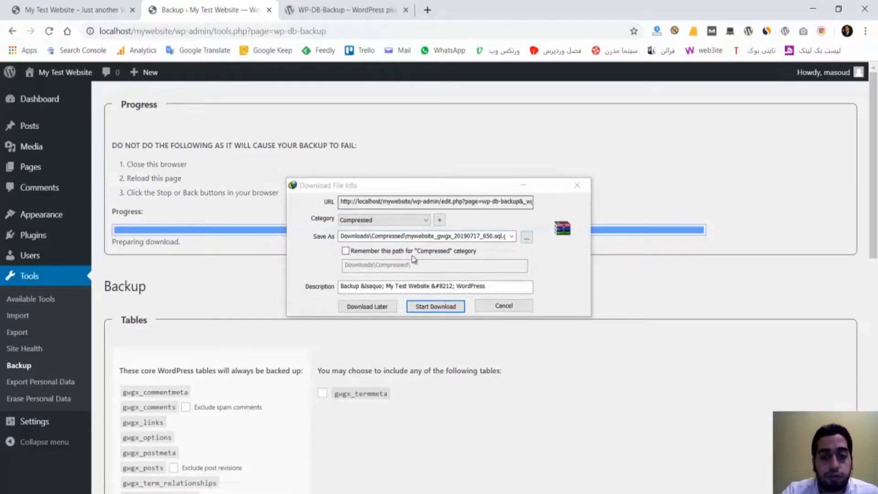
{"action": "left_click", "coordinate": [434, 306]}
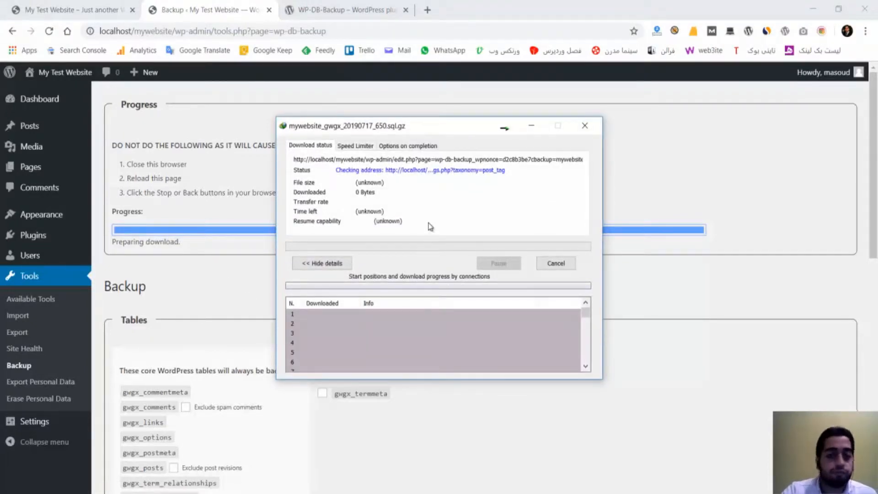
{"action": "left_click", "coordinate": [562, 266]}
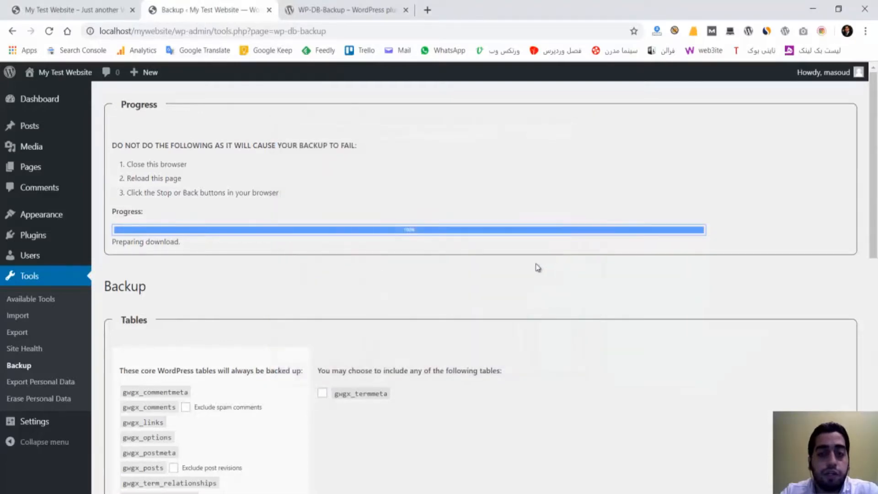
Look over the Backup page down to the Scheduled Backup section and examine its schedule options.
{"action": "scroll", "coordinate": [373, 276], "scroll_direction": "down", "scroll_amount": 5}
{"action": "scroll", "coordinate": [352, 237], "scroll_direction": "up", "scroll_amount": 5}
{"action": "scroll", "coordinate": [353, 237], "scroll_direction": "down", "scroll_amount": 5}
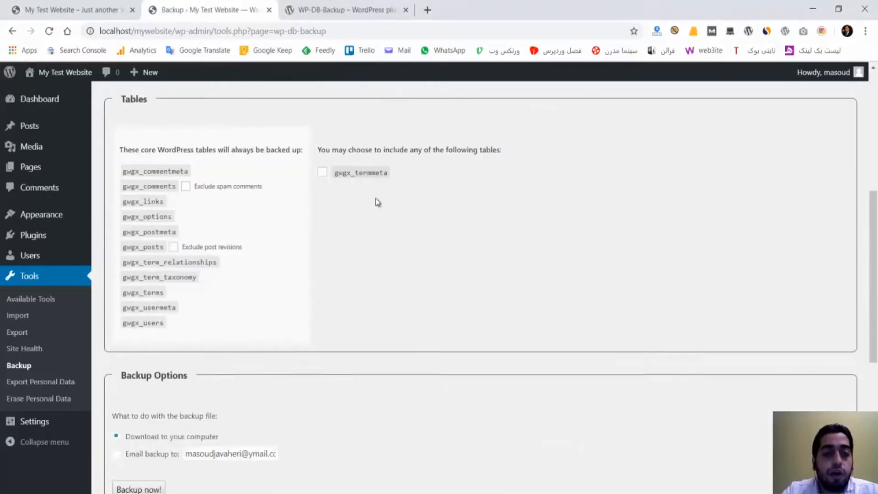
{"action": "scroll", "coordinate": [377, 203], "scroll_direction": "down", "scroll_amount": 4}
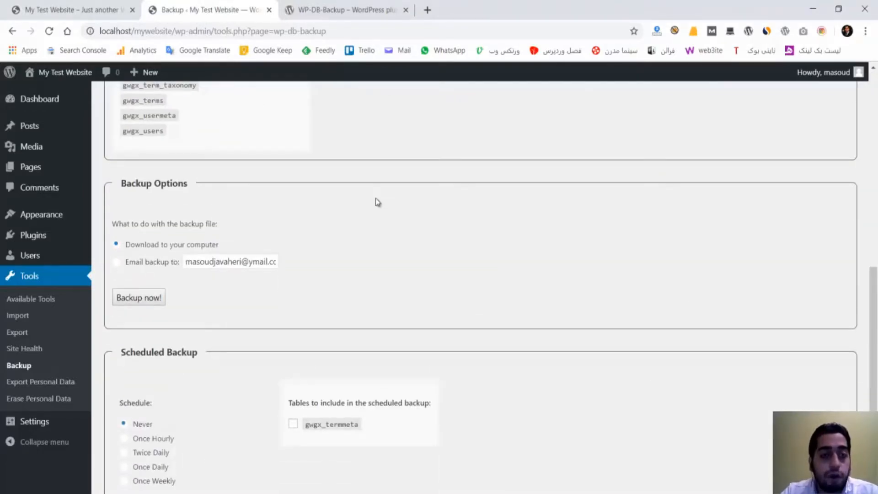
{"action": "scroll", "coordinate": [375, 201], "scroll_direction": "down", "scroll_amount": 3}
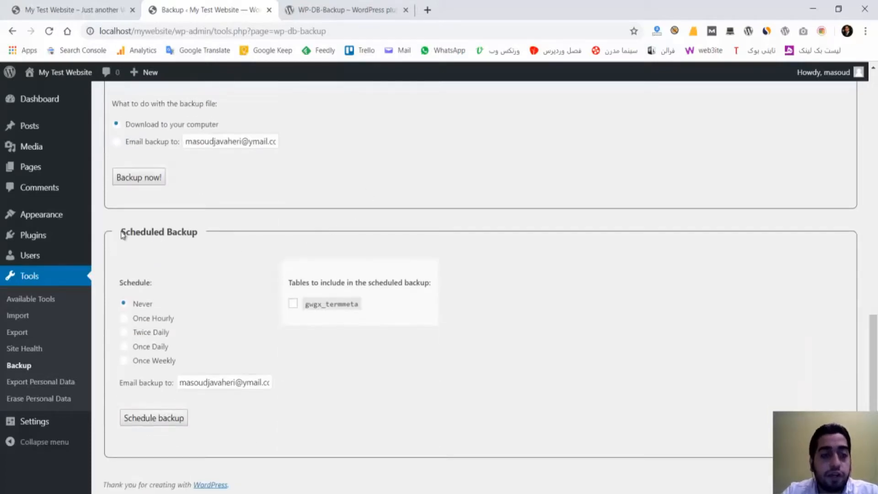
{"action": "left_click_drag", "start_coordinate": [122, 234], "coordinate": [198, 234]}
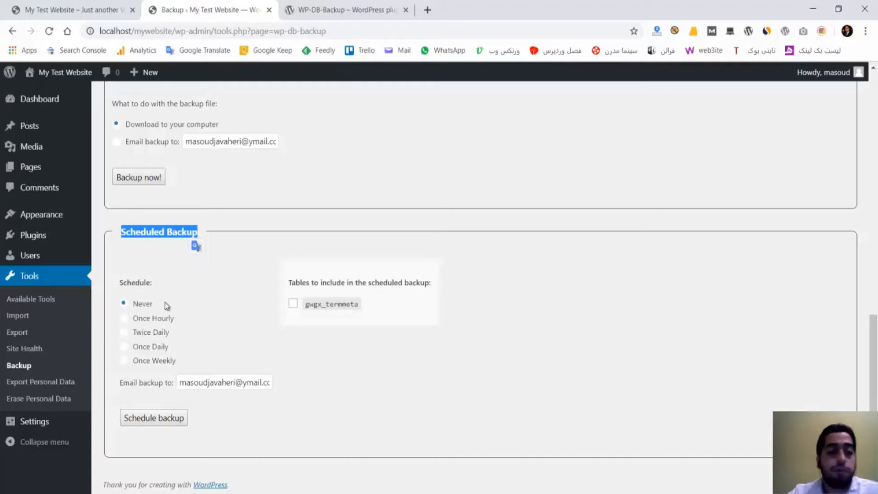
{"action": "left_click", "coordinate": [126, 283]}
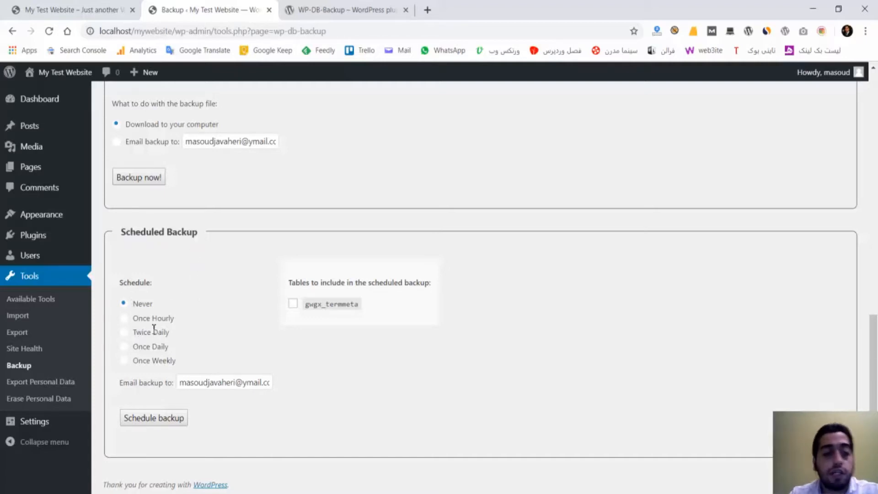
Try the available backup frequencies and set the schedule to Twice Daily.
{"action": "left_click", "coordinate": [124, 318]}
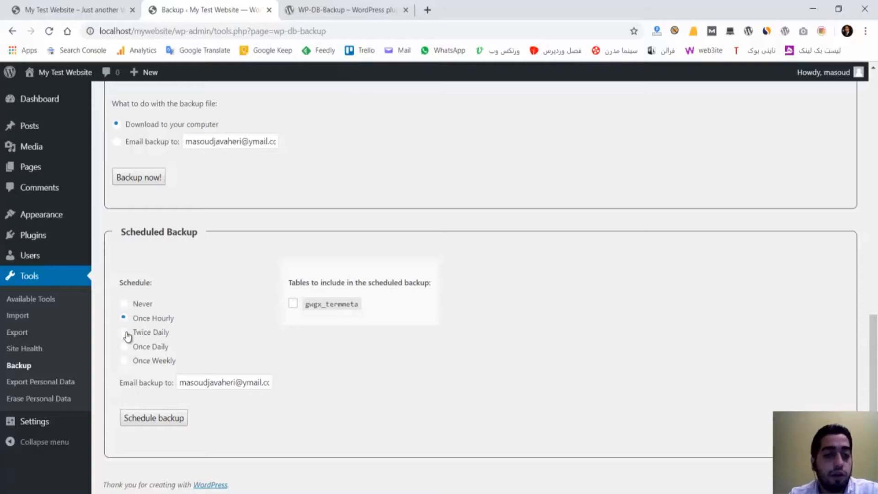
{"action": "left_click", "coordinate": [125, 332]}
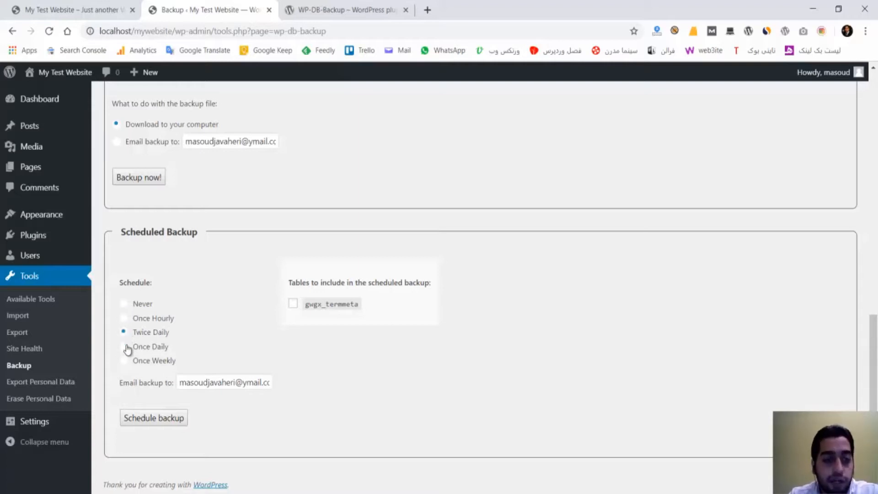
{"action": "left_click", "coordinate": [125, 346]}
{"action": "left_click", "coordinate": [124, 361]}
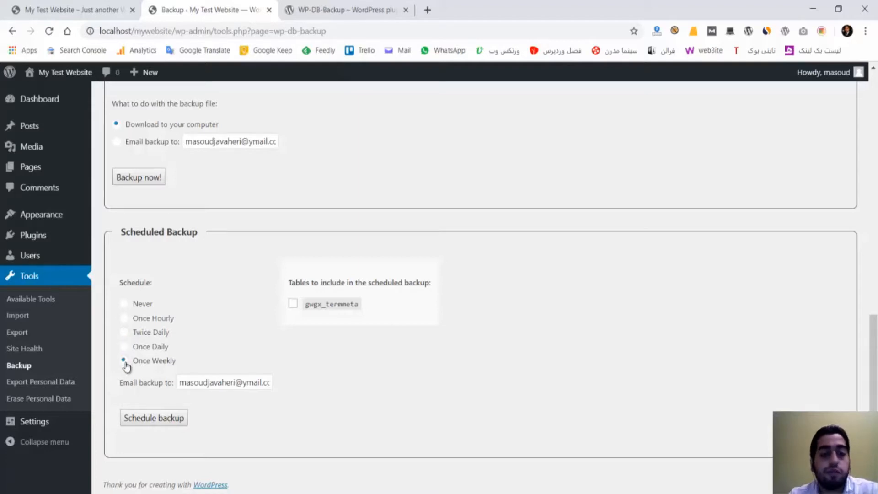
{"action": "left_click", "coordinate": [123, 318]}
{"action": "left_click", "coordinate": [124, 333]}
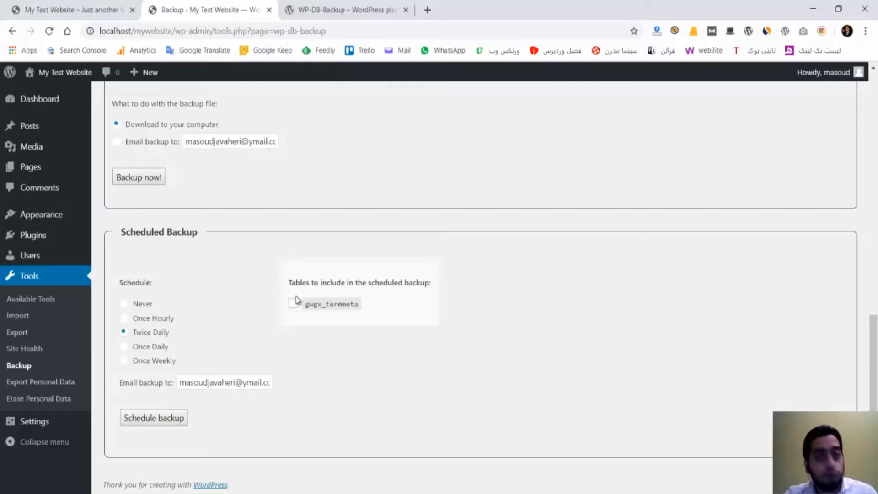
Check the recipient email address for the scheduled backup and save the backup schedule.
{"action": "left_click_drag", "start_coordinate": [120, 384], "coordinate": [178, 401]}
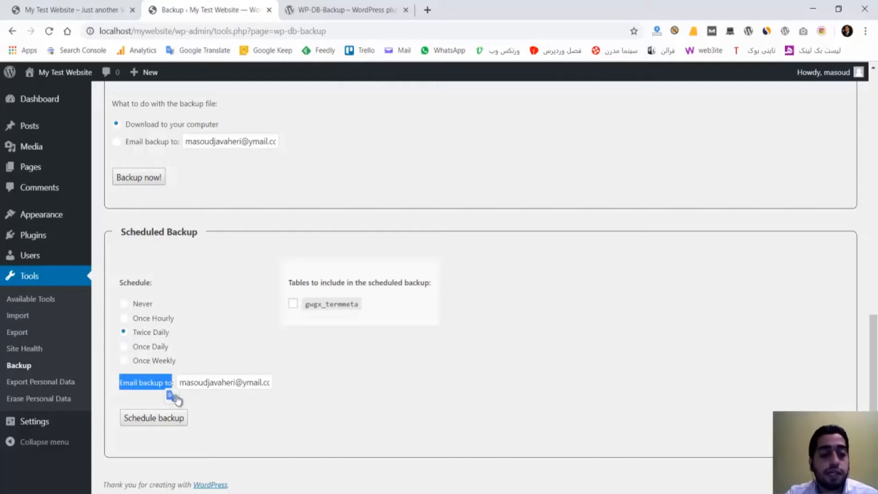
{"action": "left_click", "coordinate": [211, 393]}
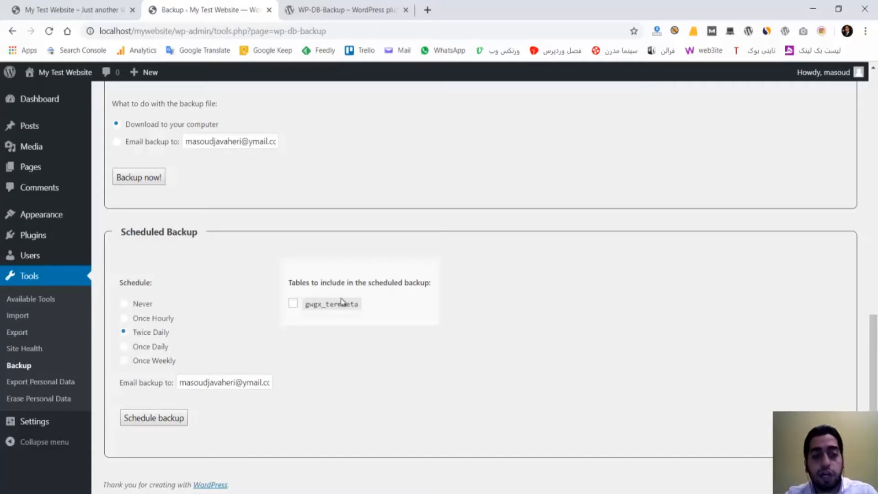
{"action": "triple_click", "coordinate": [192, 383]}
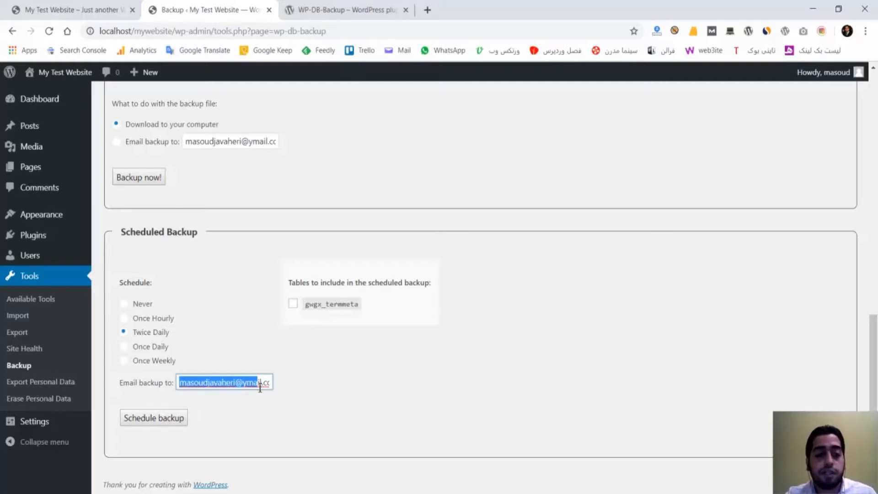
{"action": "left_click", "coordinate": [153, 418]}
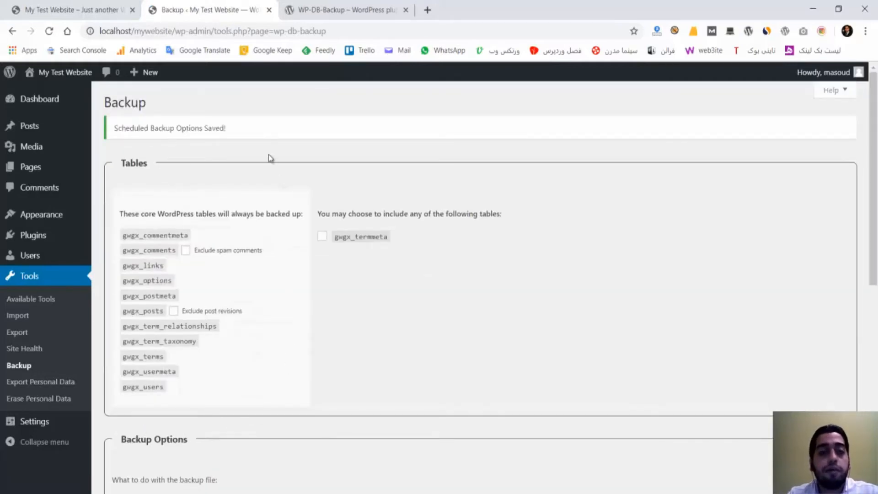
Review the Backup page after saving, checking the next backup time and the schedule settings.
{"action": "scroll", "coordinate": [268, 155], "scroll_direction": "down", "scroll_amount": 15}
{"action": "scroll", "coordinate": [166, 333], "scroll_direction": "up", "scroll_amount": 15}
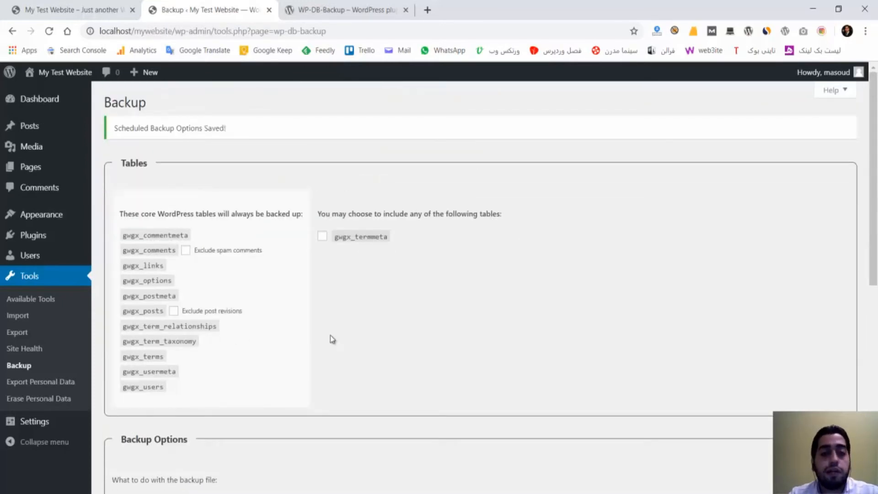
{"action": "scroll", "coordinate": [333, 340], "scroll_direction": "down", "scroll_amount": 9}
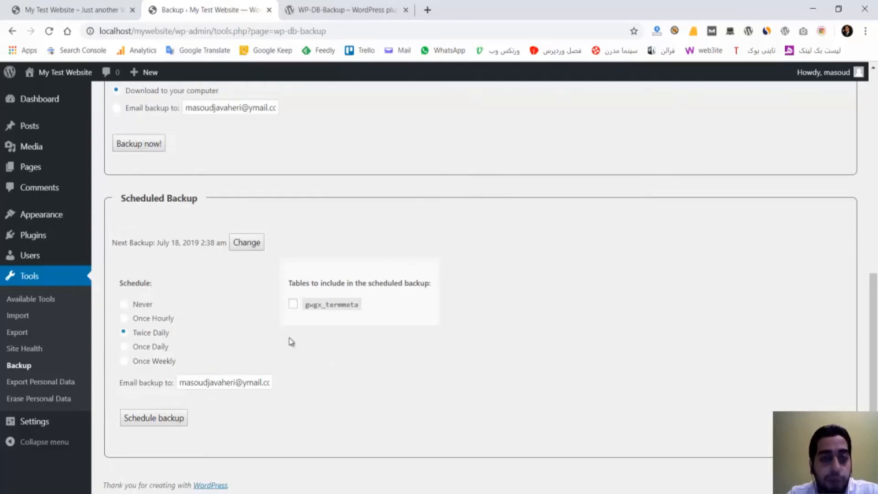
{"action": "scroll", "coordinate": [289, 341], "scroll_direction": "up", "scroll_amount": 10}
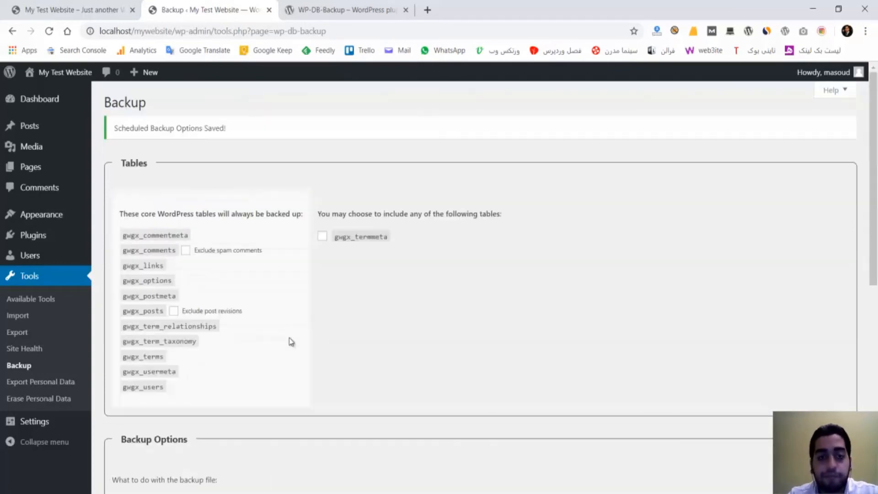